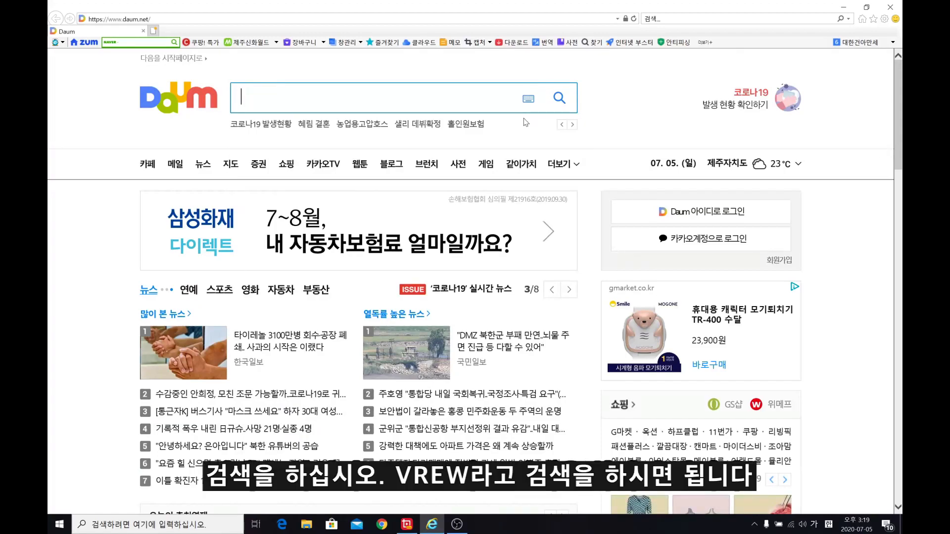
- Search Daum for "vrew" and open the official Vrew website from the results
{"action": "type", "text": "v"}
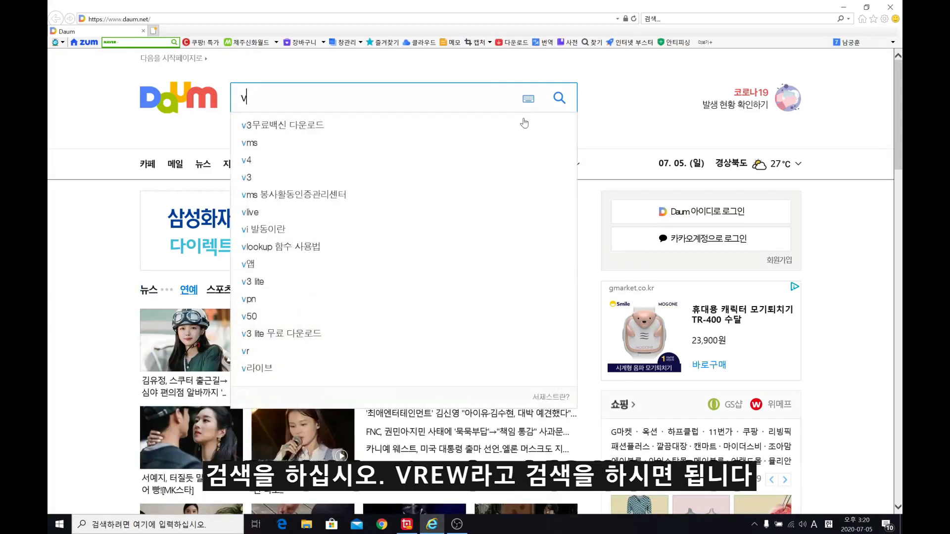
{"action": "type", "text": "rew"}
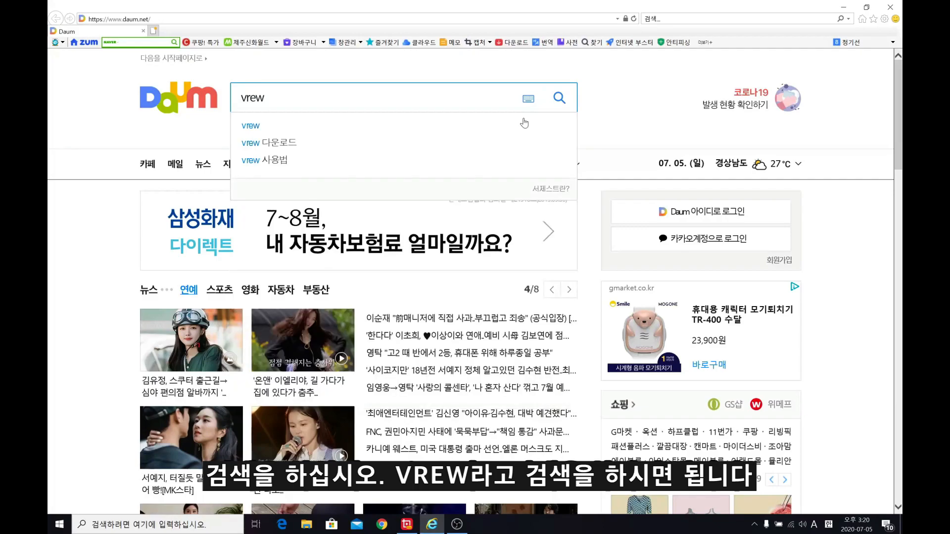
{"action": "key", "text": "Return"}
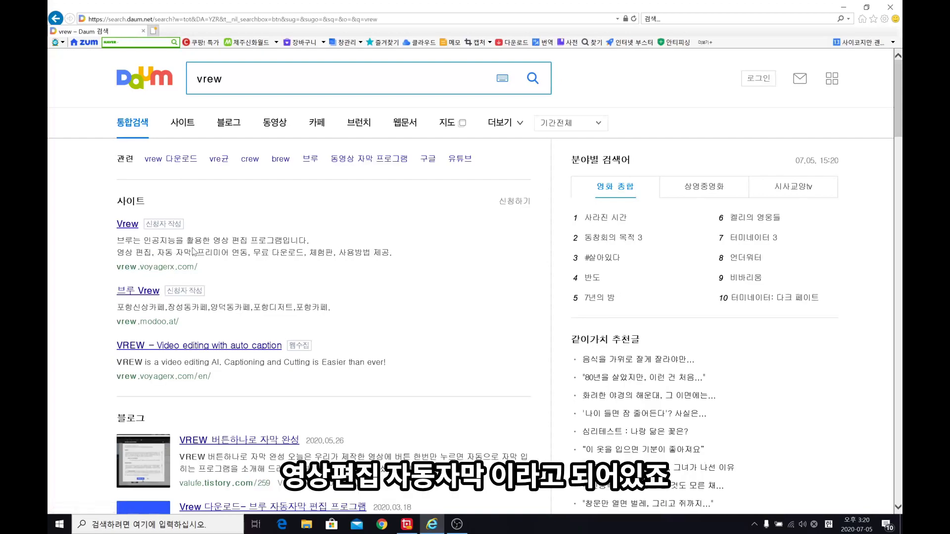
{"action": "left_click", "coordinate": [128, 225]}
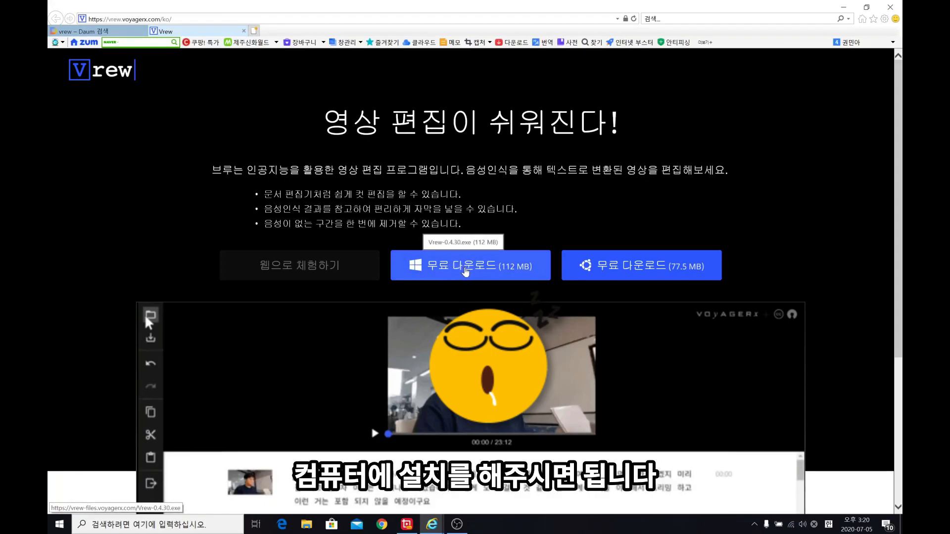
- Download the free Windows version of Vrew and run its installer
{"action": "left_click", "coordinate": [465, 271]}
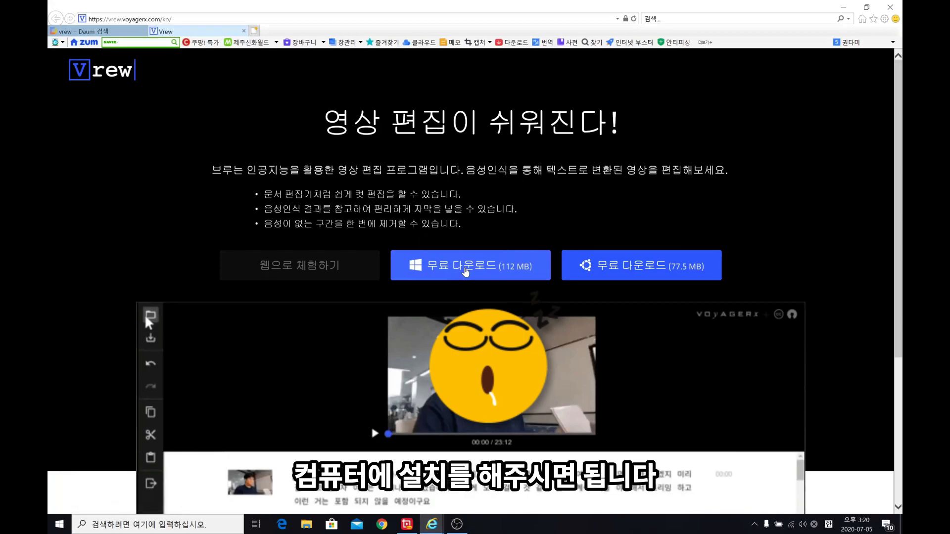
{"action": "left_click", "coordinate": [590, 504]}
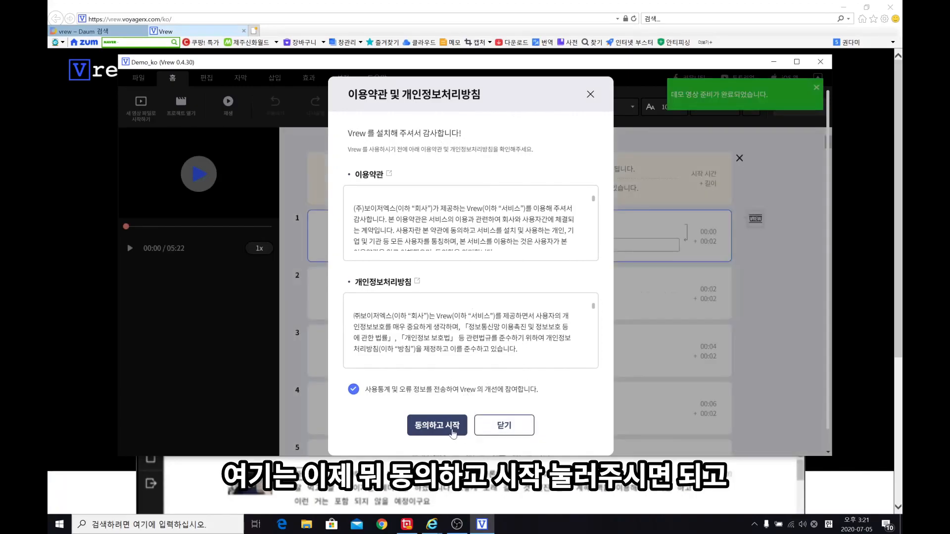
- Agree to Vrew's terms of use and privacy policy, and enlarge the program window to fill the screen
{"action": "left_click", "coordinate": [437, 426]}
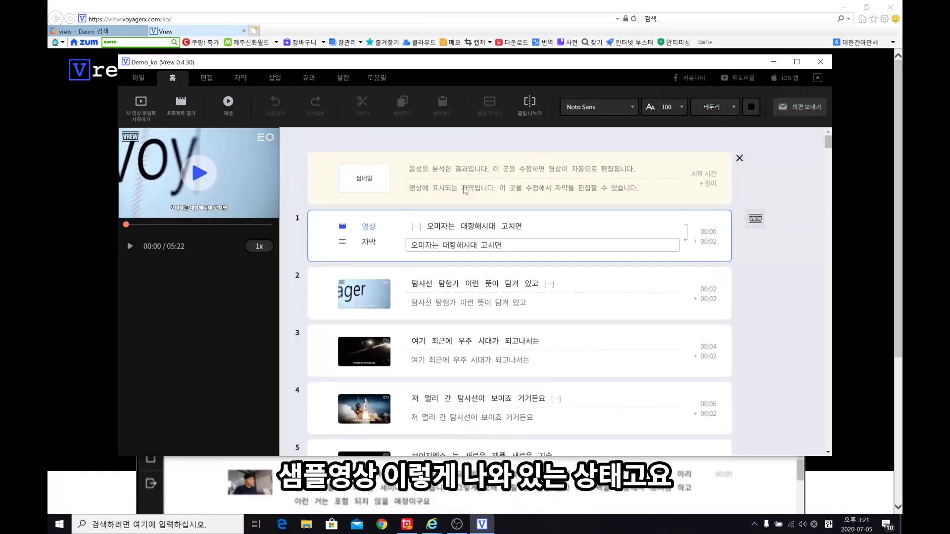
{"action": "left_click", "coordinate": [844, 7]}
{"action": "left_click_drag", "start_coordinate": [439, 63], "coordinate": [555, 53]}
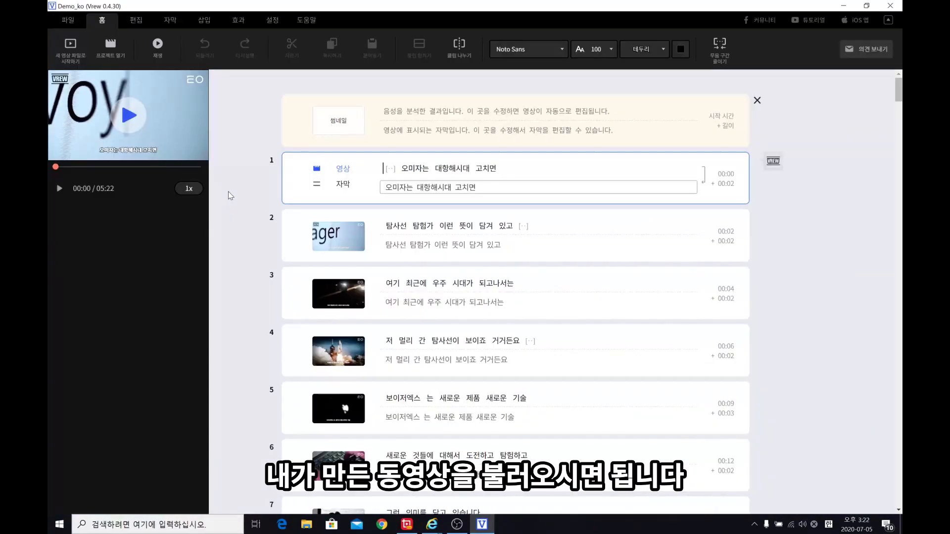
- Start a new project from the video file 파워뱅크1년2개월 사용후기 in the 1년2개월 후기 folder
{"action": "left_click", "coordinate": [72, 49]}
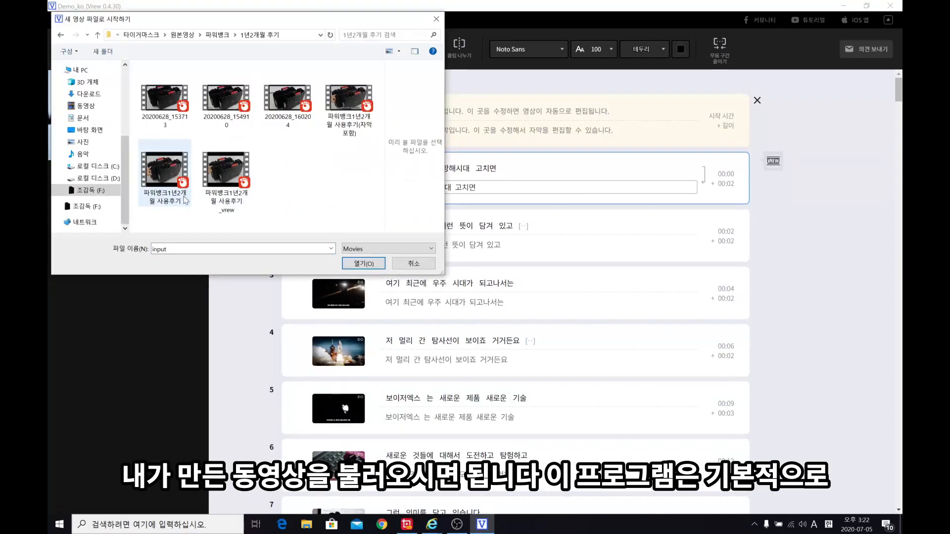
{"action": "left_click", "coordinate": [161, 180]}
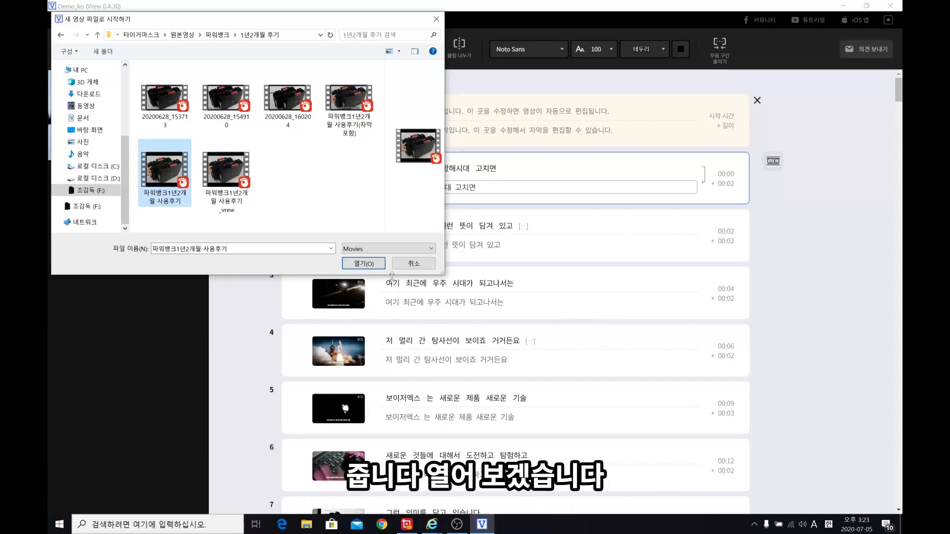
{"action": "left_click", "coordinate": [360, 264]}
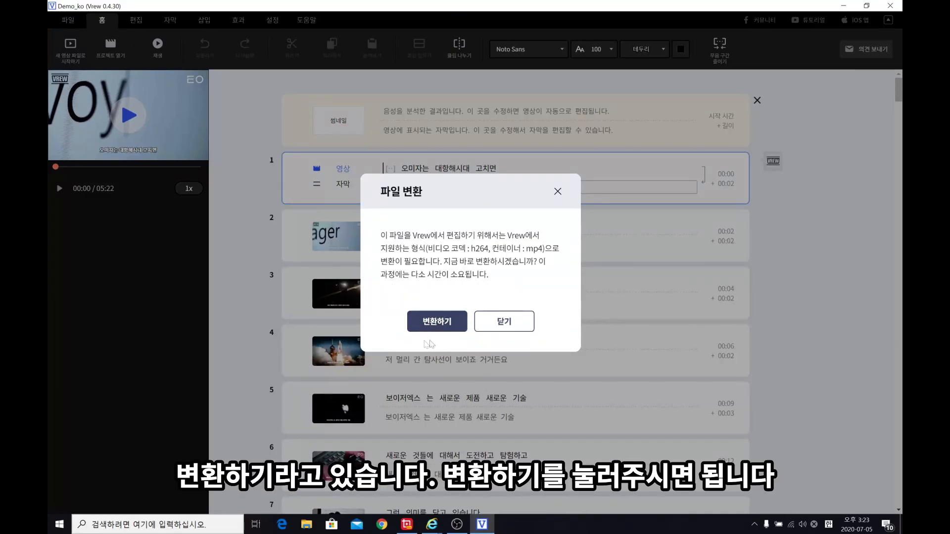
- Agree to convert the video to the supported h264 mp4 format and to download FFmpeg for it
{"action": "left_click", "coordinate": [438, 321]}
{"action": "left_click", "coordinate": [439, 312]}
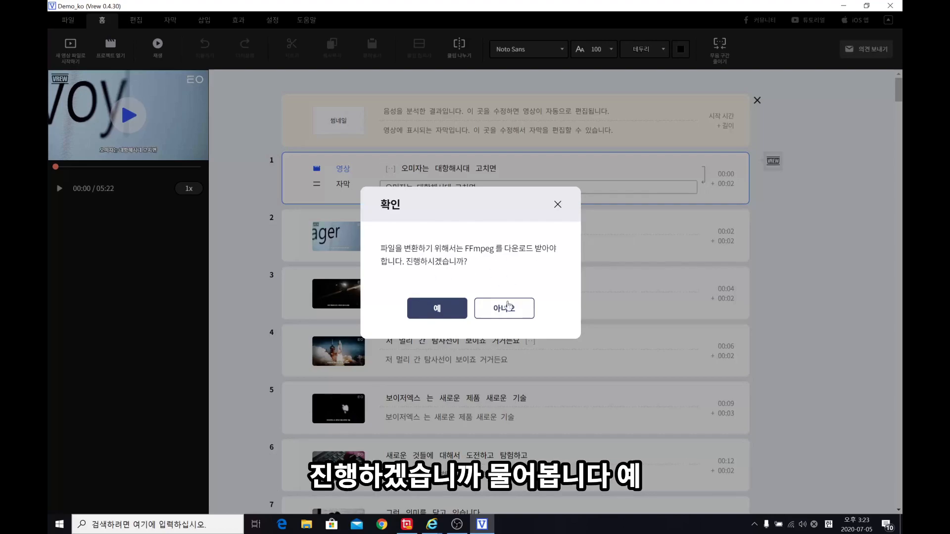
{"action": "left_click", "coordinate": [437, 308]}
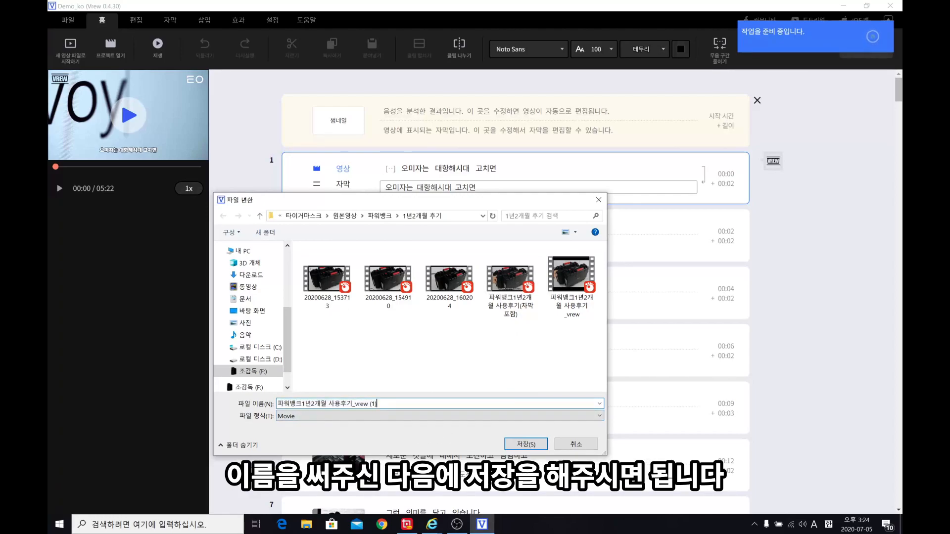
- Save the converted video under the name 테스트 and run speech recognition on it in Korean (한국어)
{"action": "key", "text": "BackSpace"}
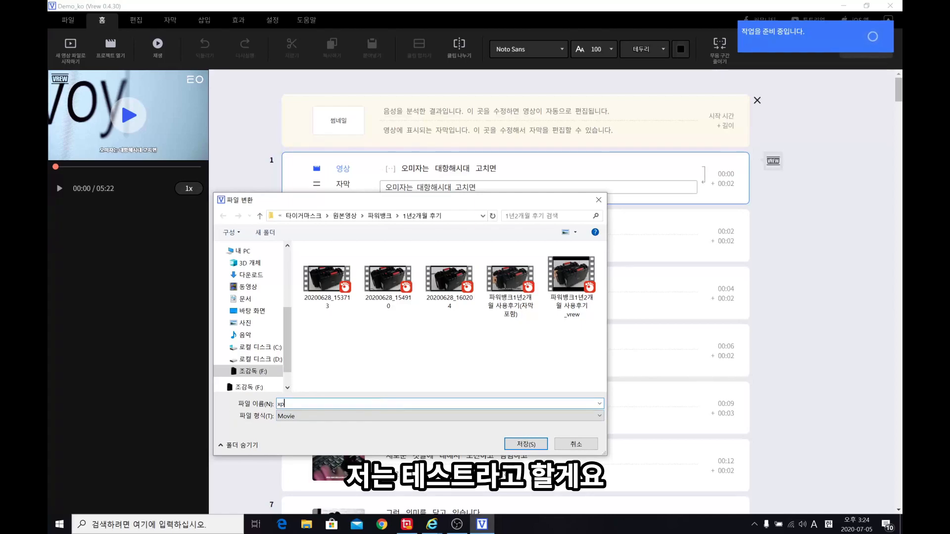
{"action": "key", "text": "Hangul"}
{"action": "type", "text": "테스트"}
{"action": "key", "text": "Return"}
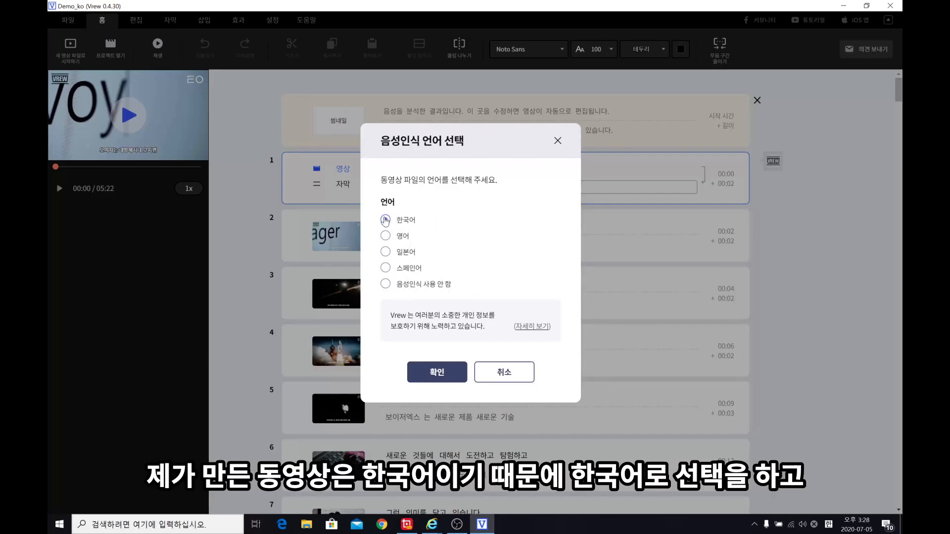
{"action": "left_click", "coordinate": [438, 373]}
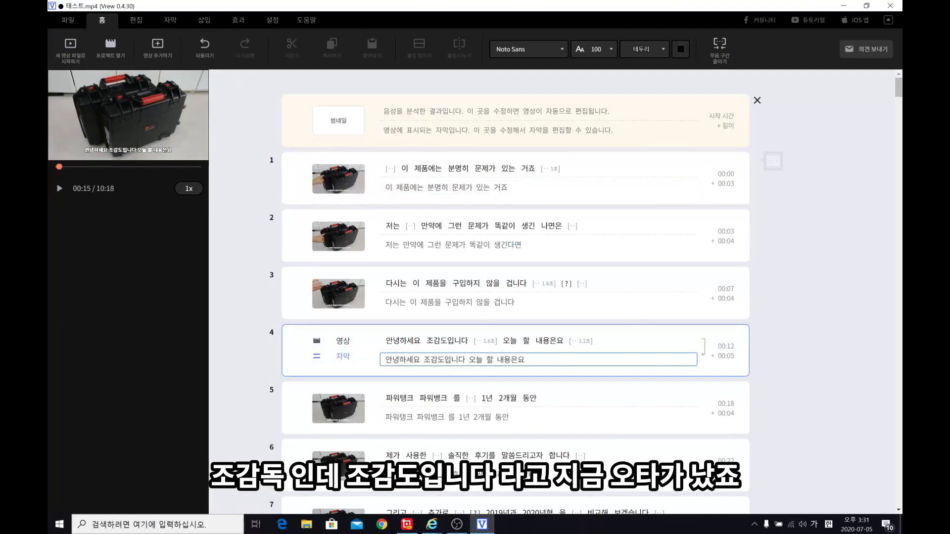
- Correct the misrecognised word in clip 4's caption to 조감독입니다
{"action": "key", "text": "BackSpace"}
{"action": "type", "text": "독"}
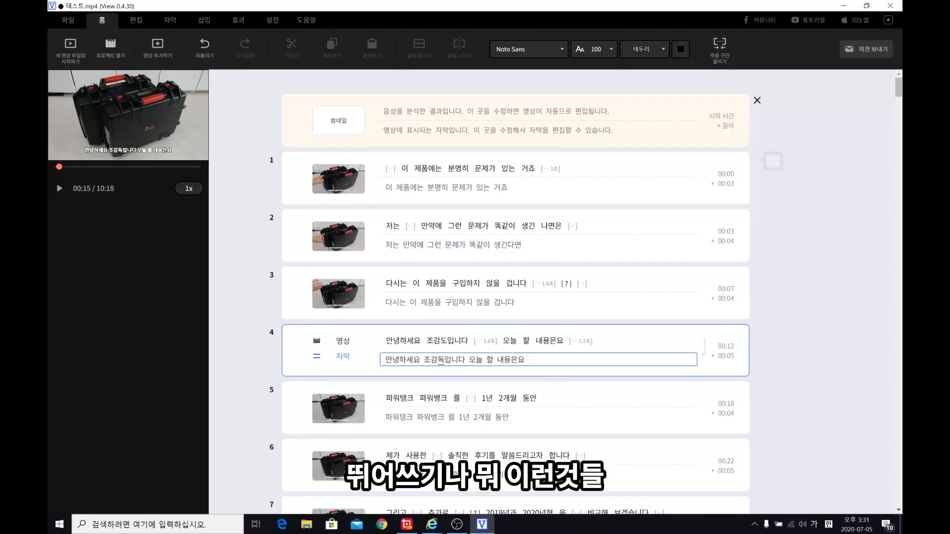
- Play back clip 5 and fix its caption spacing so the phrase reads 파워뱅크를
{"action": "left_click", "coordinate": [437, 417]}
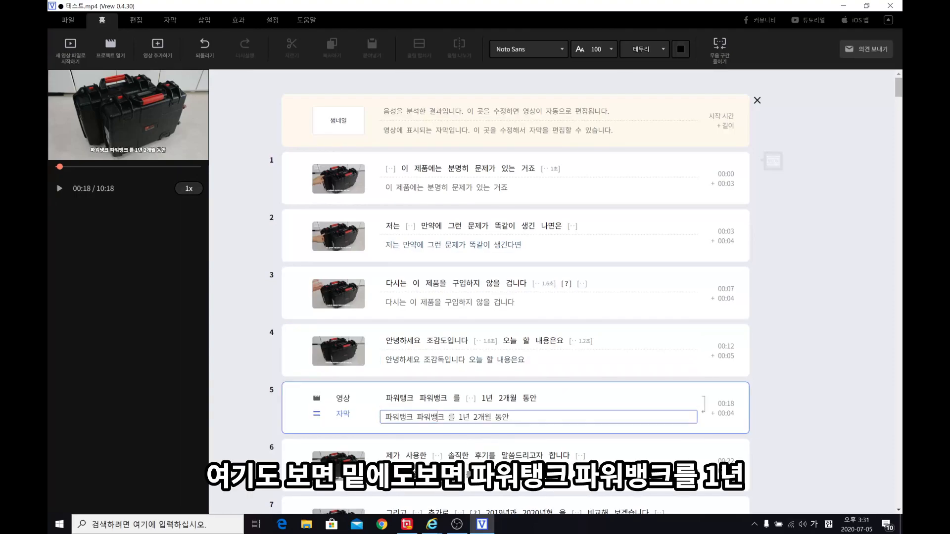
{"action": "key", "text": "Tab"}
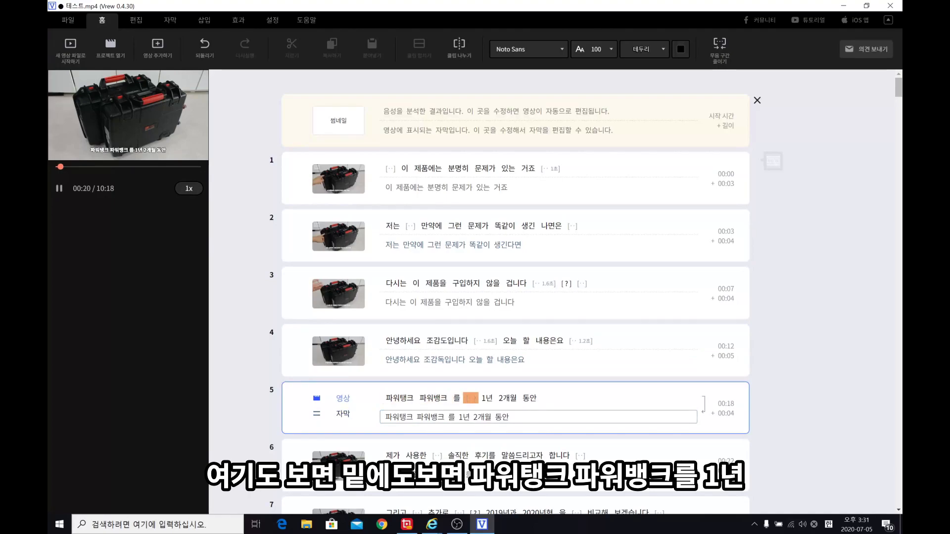
{"action": "key", "text": "Tab"}
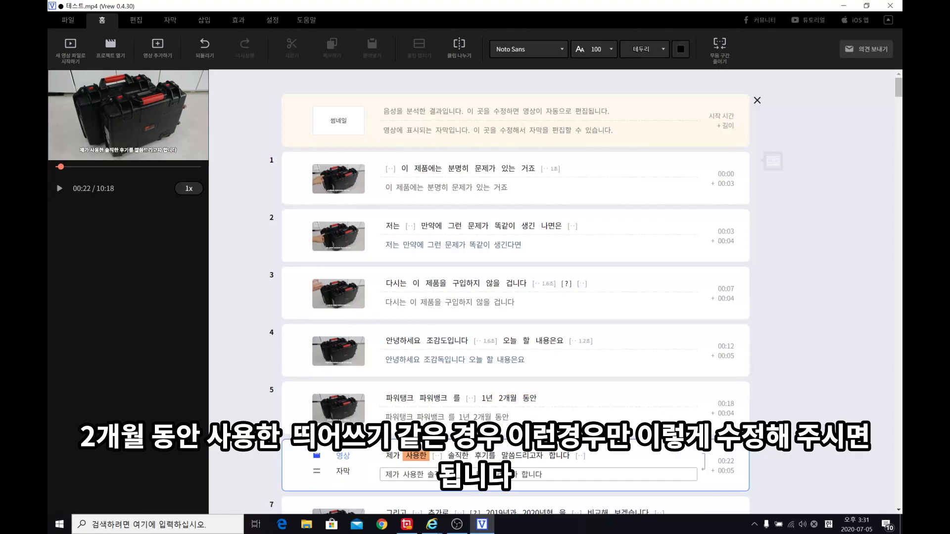
{"action": "left_click", "coordinate": [447, 417]}
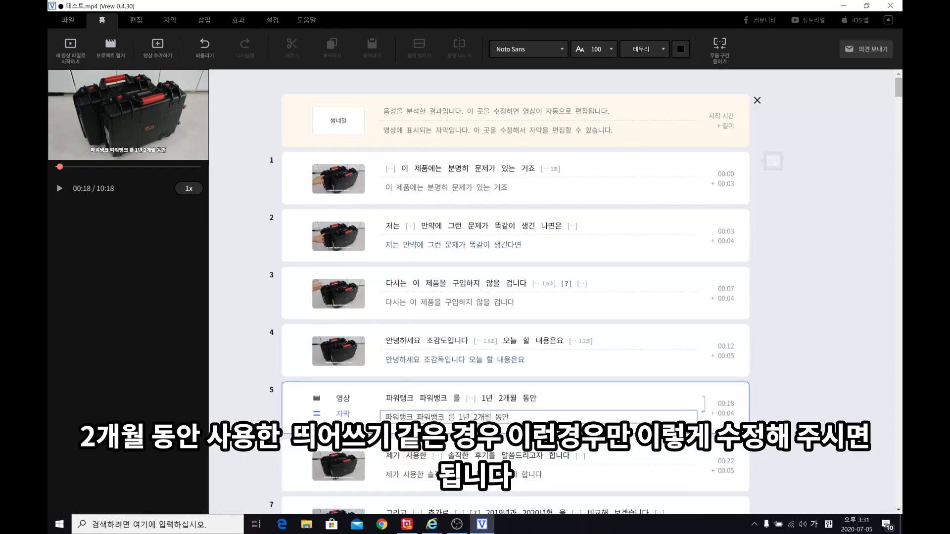
{"action": "key", "text": "Delete"}
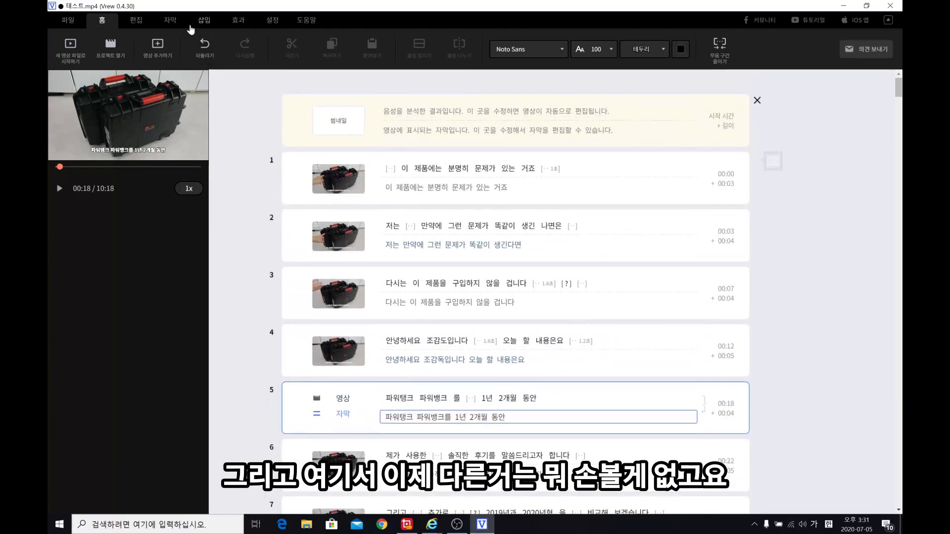
- Look through the caption formatting choices for font, text size and outline style
{"action": "left_click", "coordinate": [170, 22]}
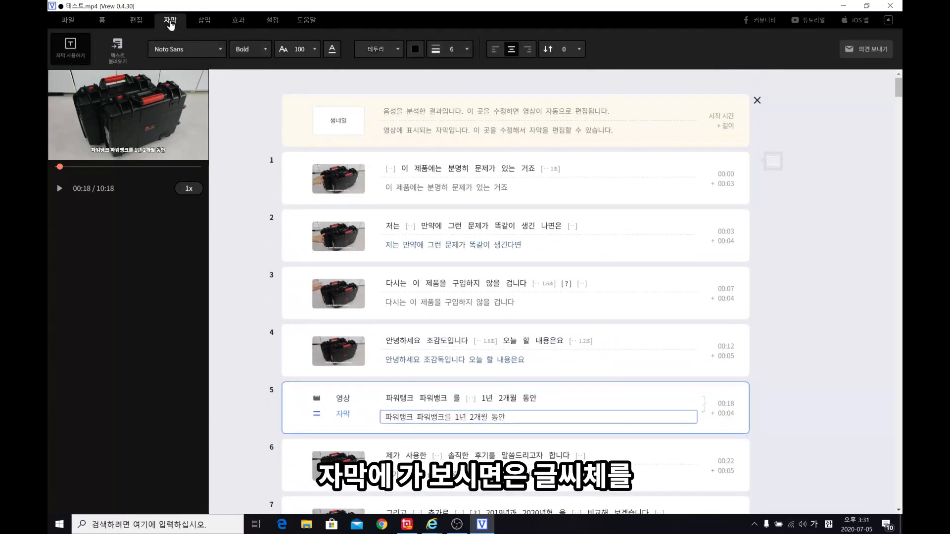
{"action": "left_click", "coordinate": [221, 51]}
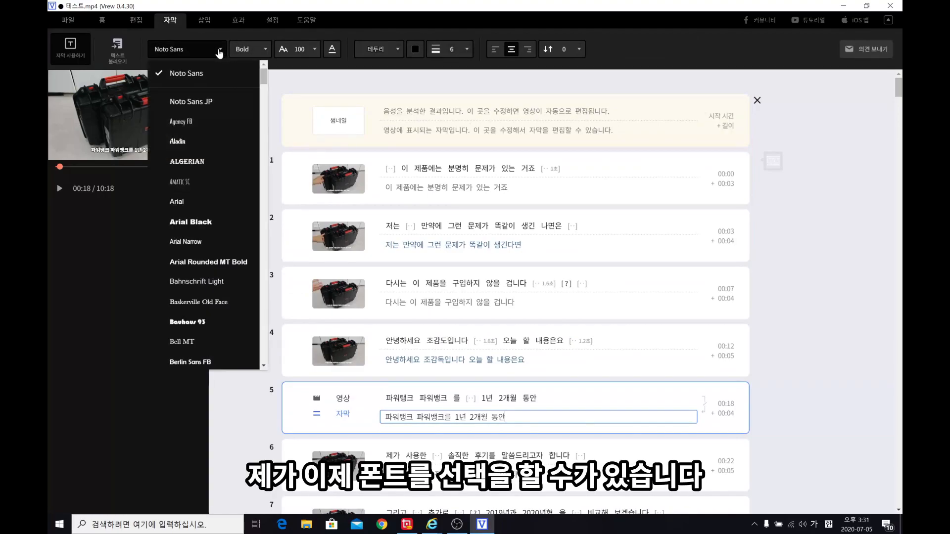
{"action": "left_click", "coordinate": [219, 51]}
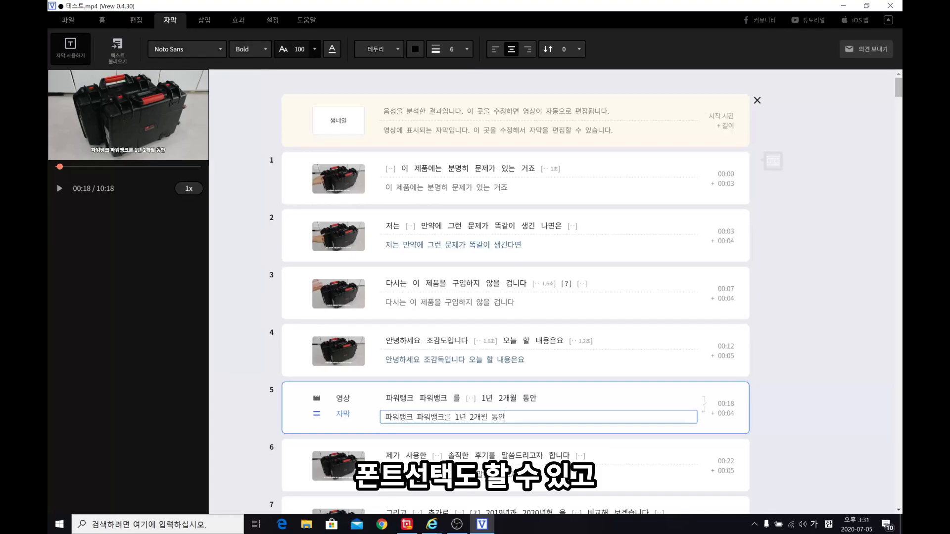
{"action": "left_click", "coordinate": [315, 49]}
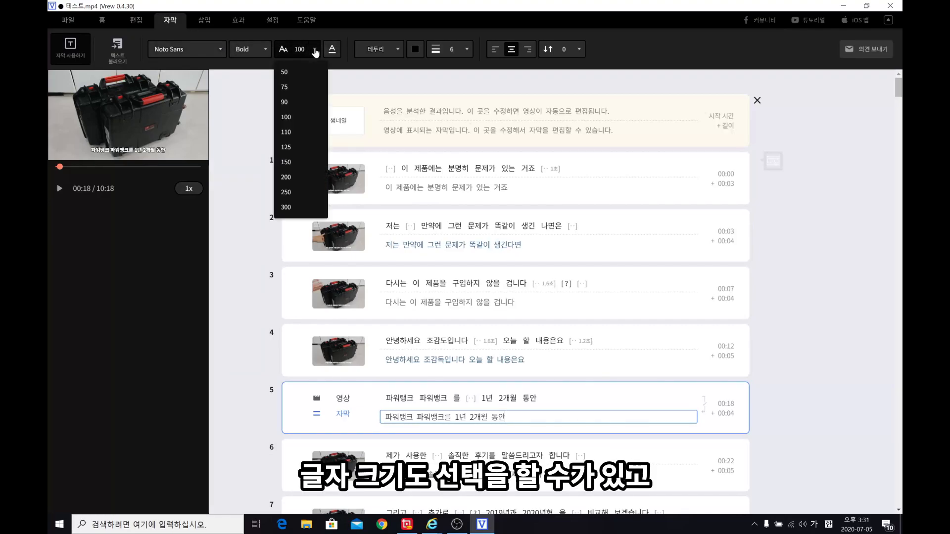
{"action": "left_click", "coordinate": [315, 50]}
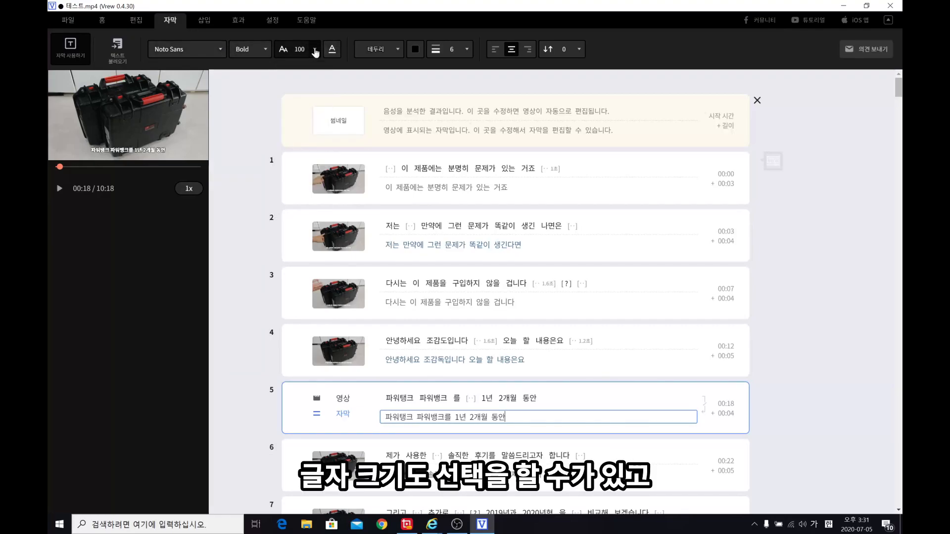
{"action": "left_click", "coordinate": [397, 51]}
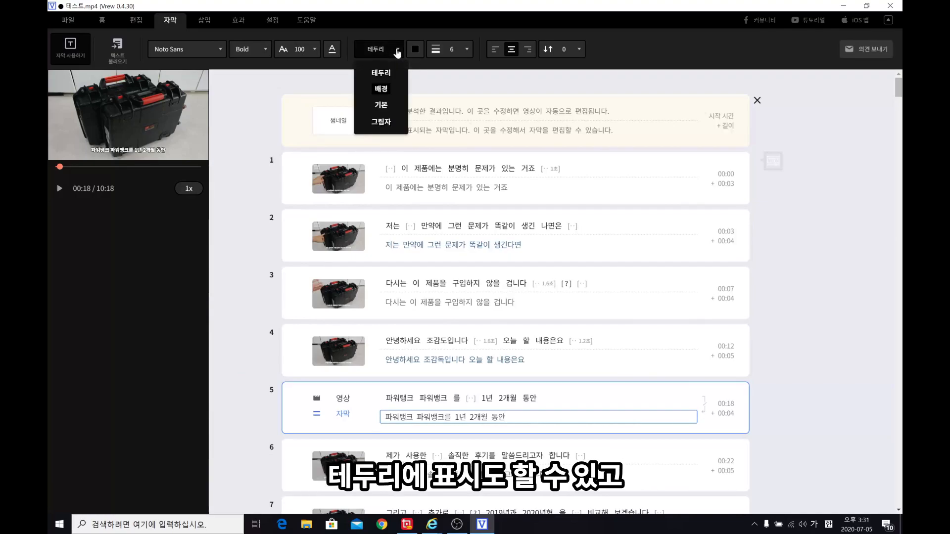
{"action": "left_click", "coordinate": [396, 52]}
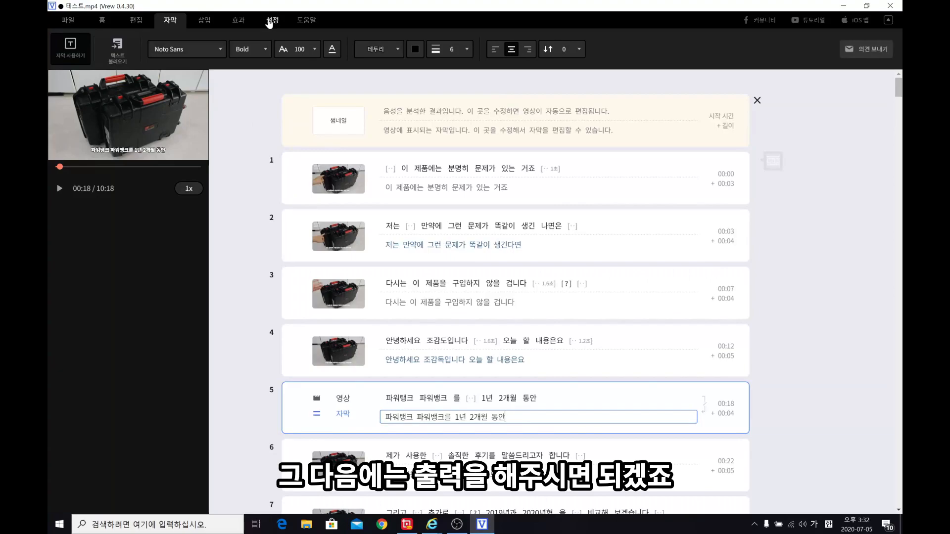
- Review the other file formats available for exporting the project
{"action": "left_click", "coordinate": [99, 23]}
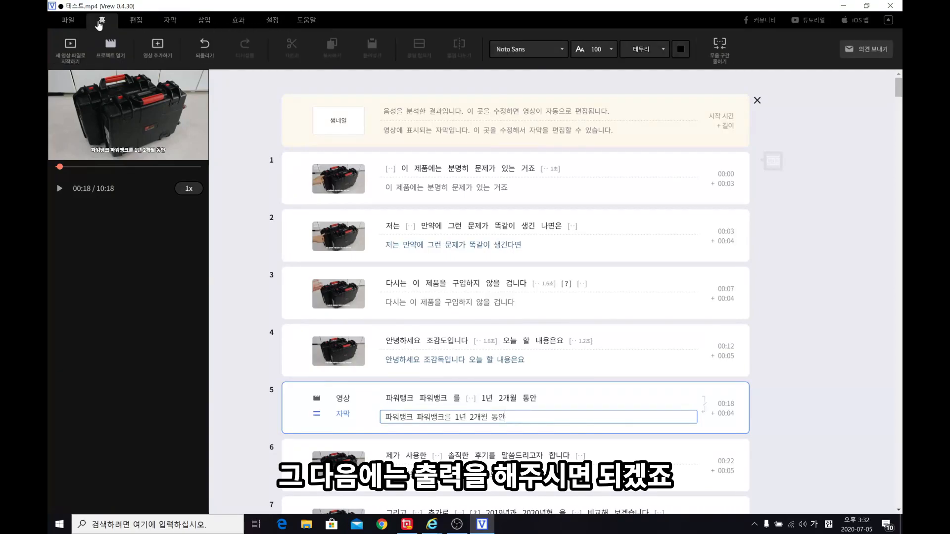
{"action": "left_click", "coordinate": [67, 22]}
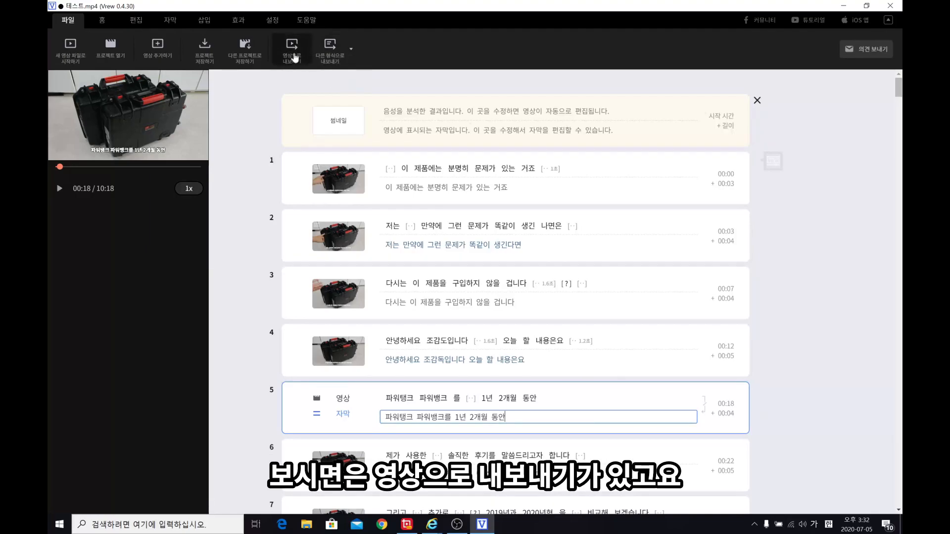
{"action": "left_click", "coordinate": [351, 50]}
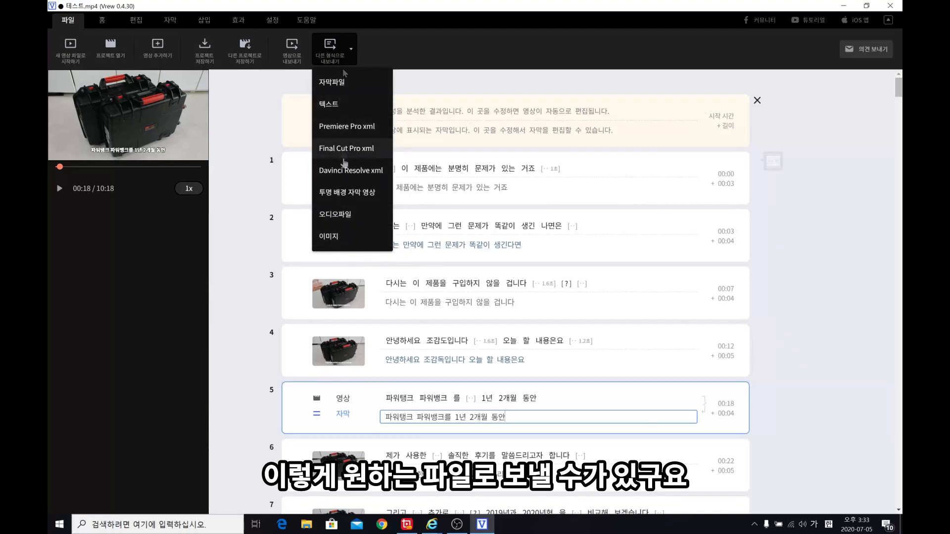
{"action": "left_click", "coordinate": [350, 48]}
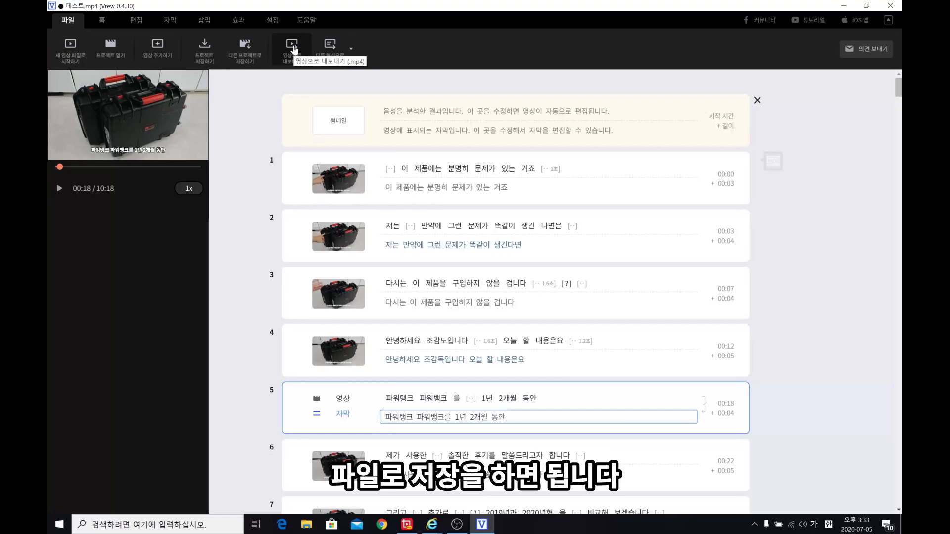
- Set up an MP4 video export of all clips with 고화질 (권장) quality and hardware acceleration set to 사용함
{"action": "left_click", "coordinate": [294, 49]}
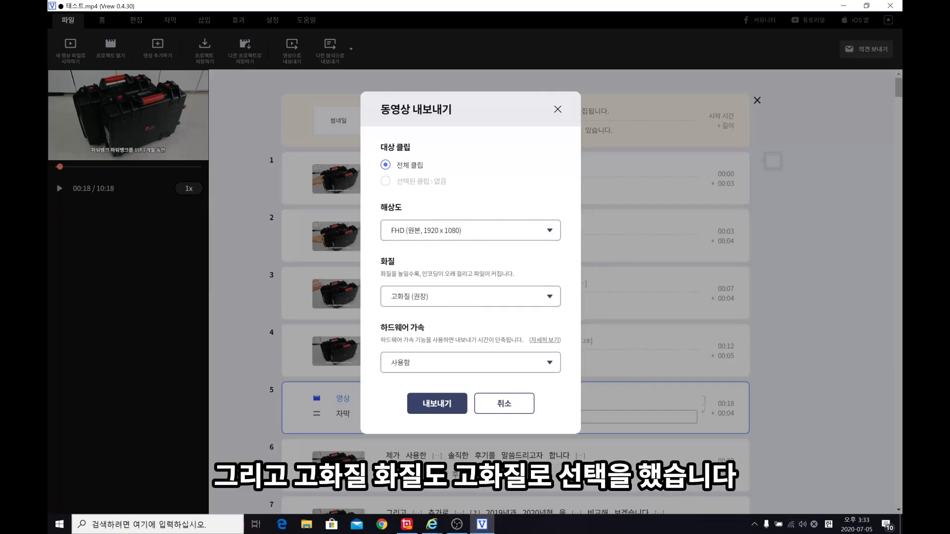
{"action": "left_click", "coordinate": [549, 297]}
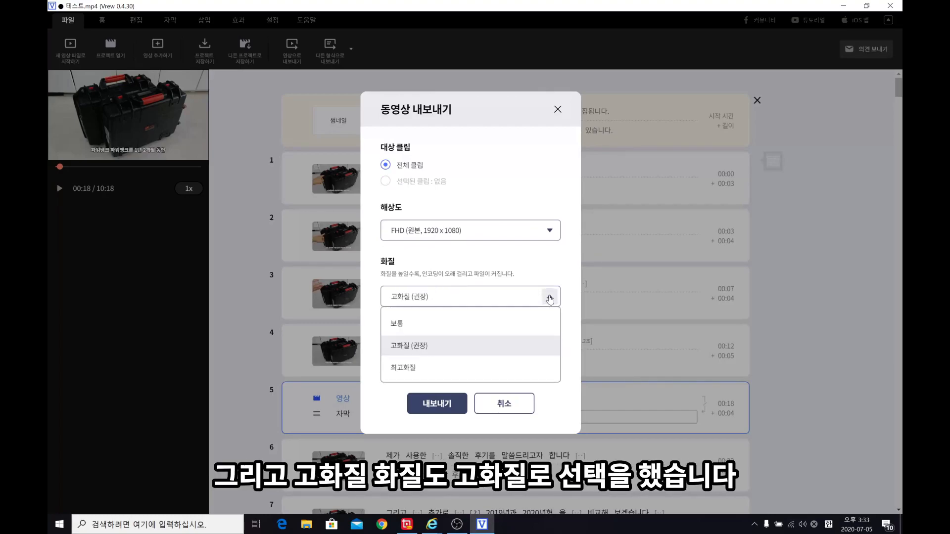
{"action": "left_click", "coordinate": [549, 298]}
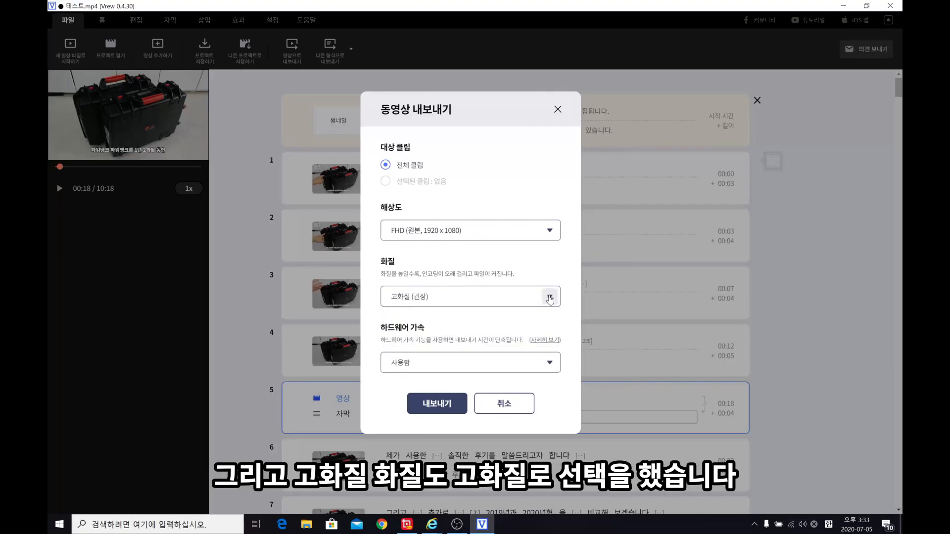
{"action": "left_click", "coordinate": [549, 364]}
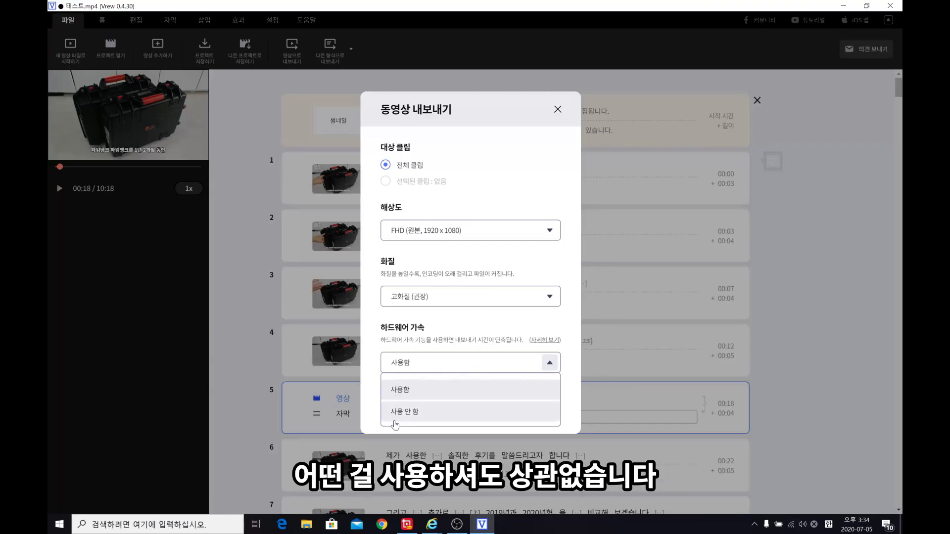
{"action": "left_click", "coordinate": [405, 390]}
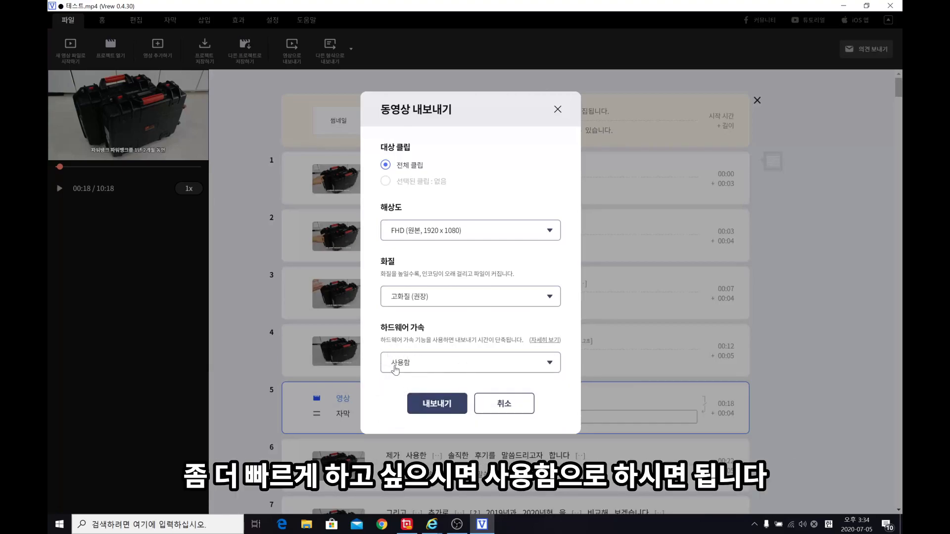
- Start the export, accept the Google Noto Font download and save the video as 테스트_exported in the 1년2개월 후기 folder
{"action": "left_click", "coordinate": [439, 405]}
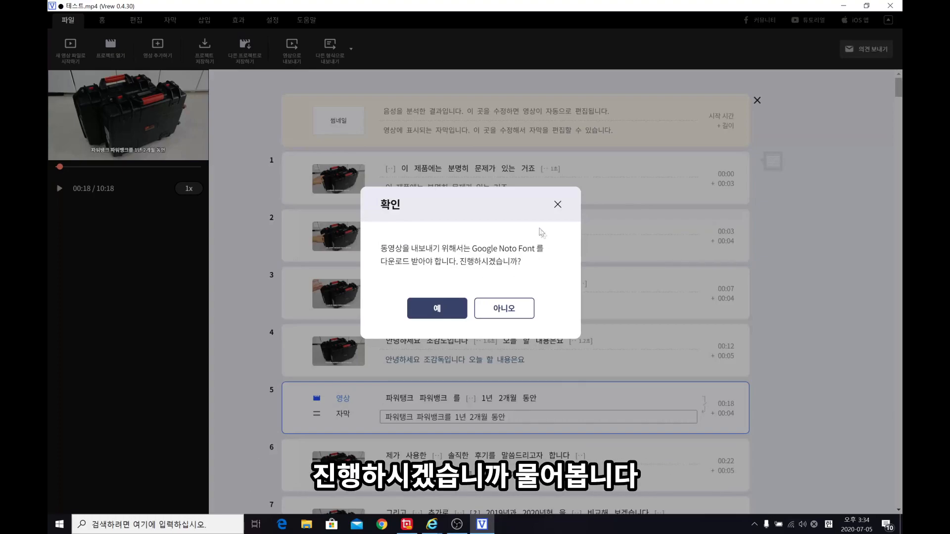
{"action": "left_click", "coordinate": [436, 311]}
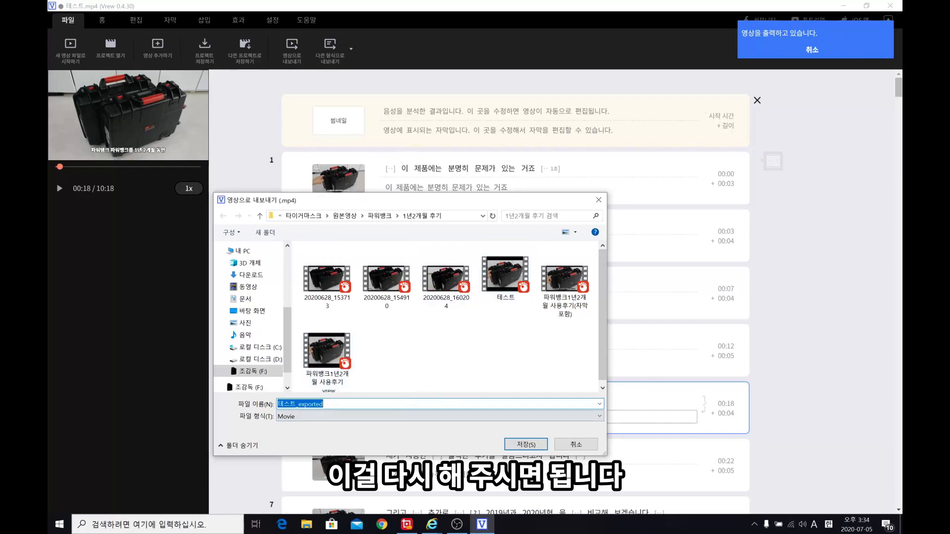
{"action": "left_click", "coordinate": [324, 405]}
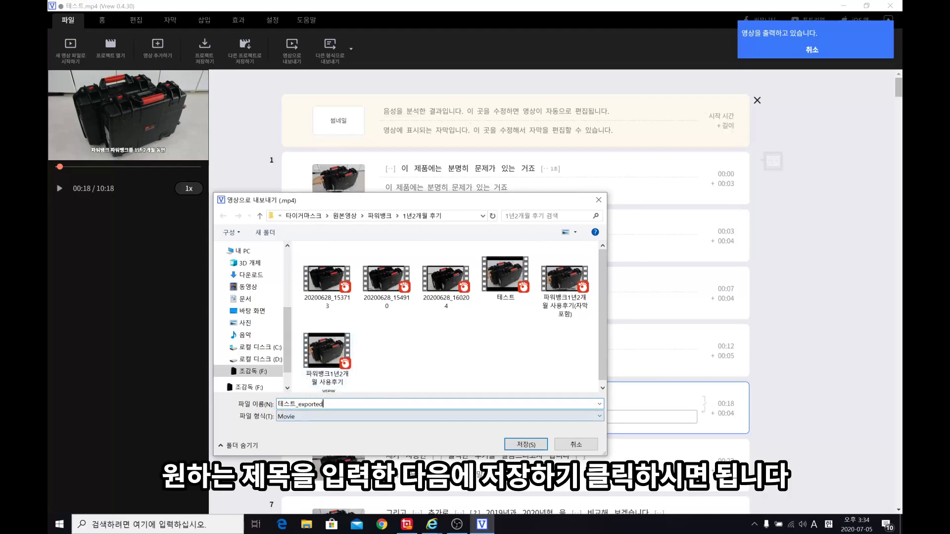
{"action": "left_click", "coordinate": [528, 445]}
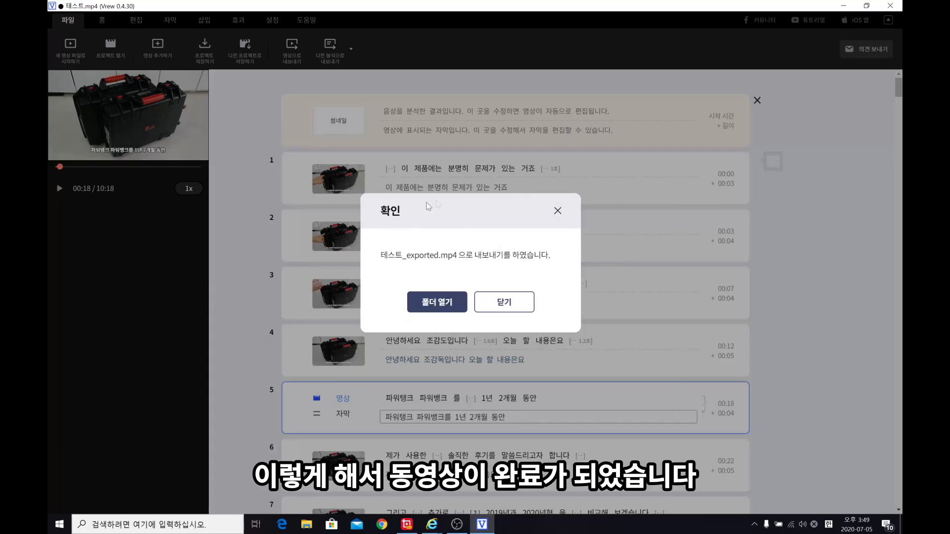
- Open the export folder, play 테스트_exported.mp4 in GOM Player to check its captions, and close the player
{"action": "left_click", "coordinate": [442, 306]}
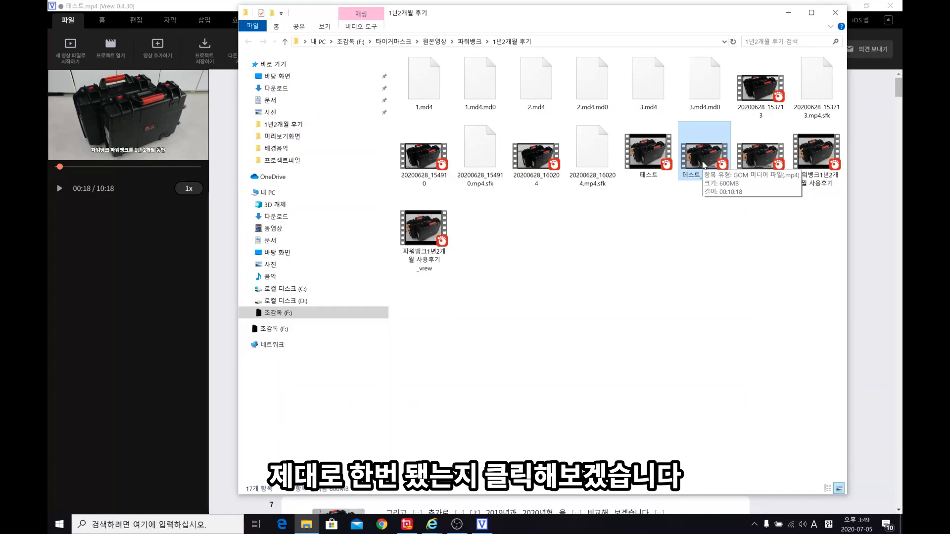
{"action": "double_click", "coordinate": [704, 153]}
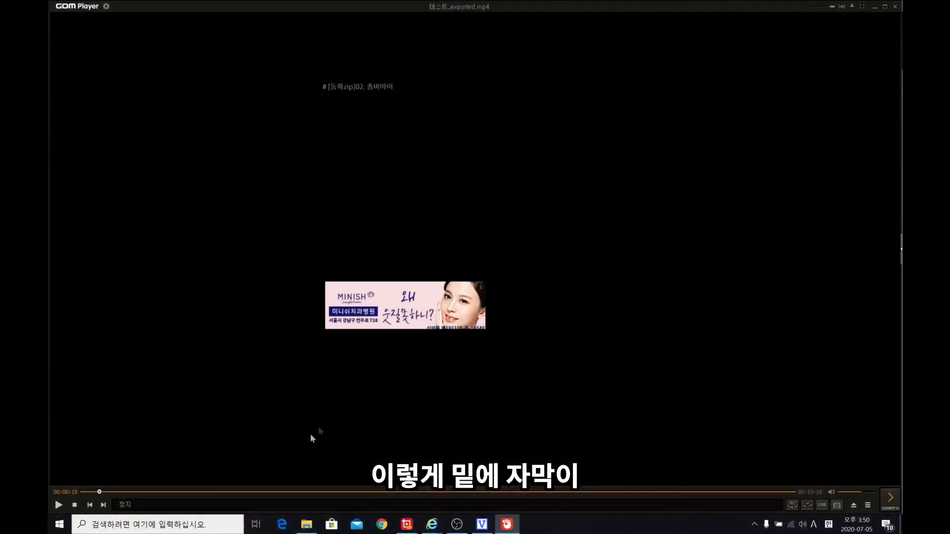
{"action": "left_click", "coordinate": [896, 7]}
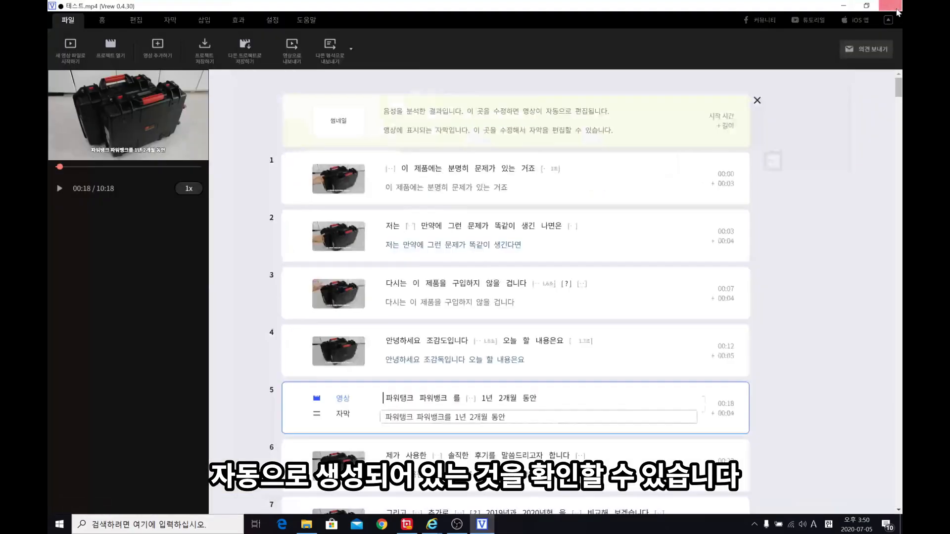